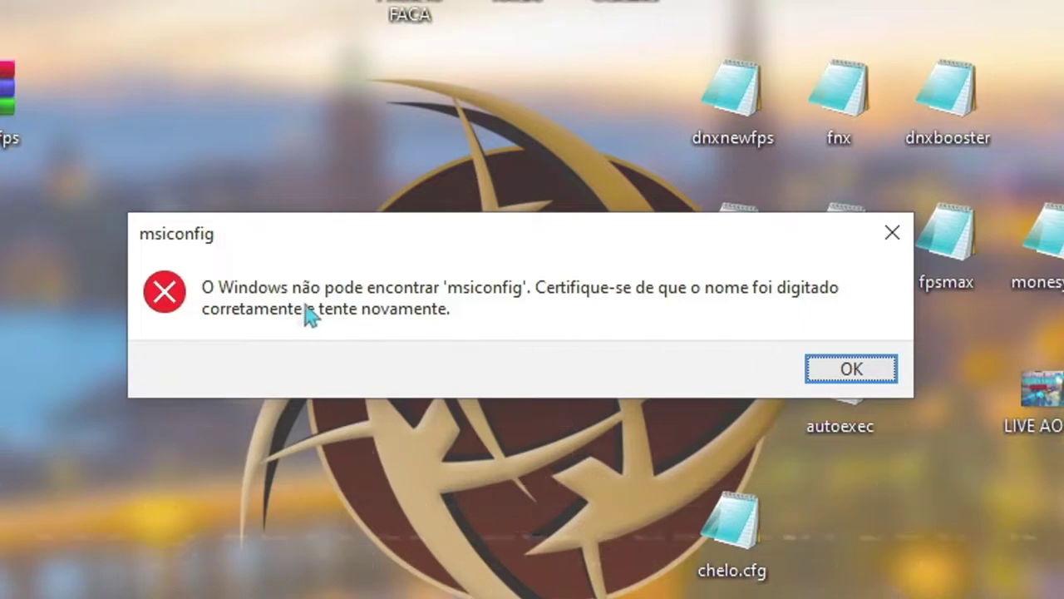
left_click(861, 372)
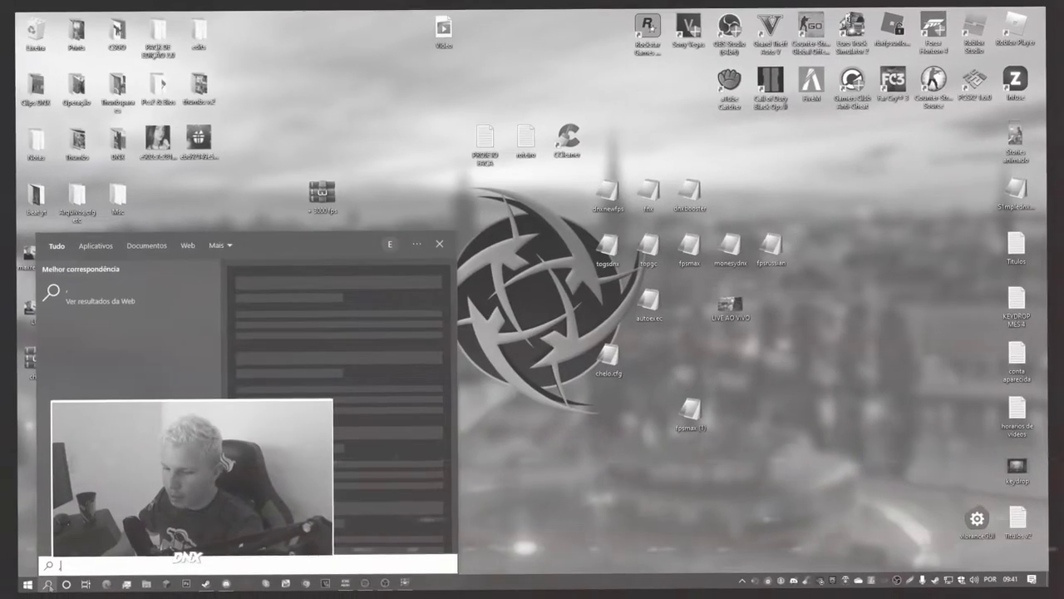
type("msiconf")
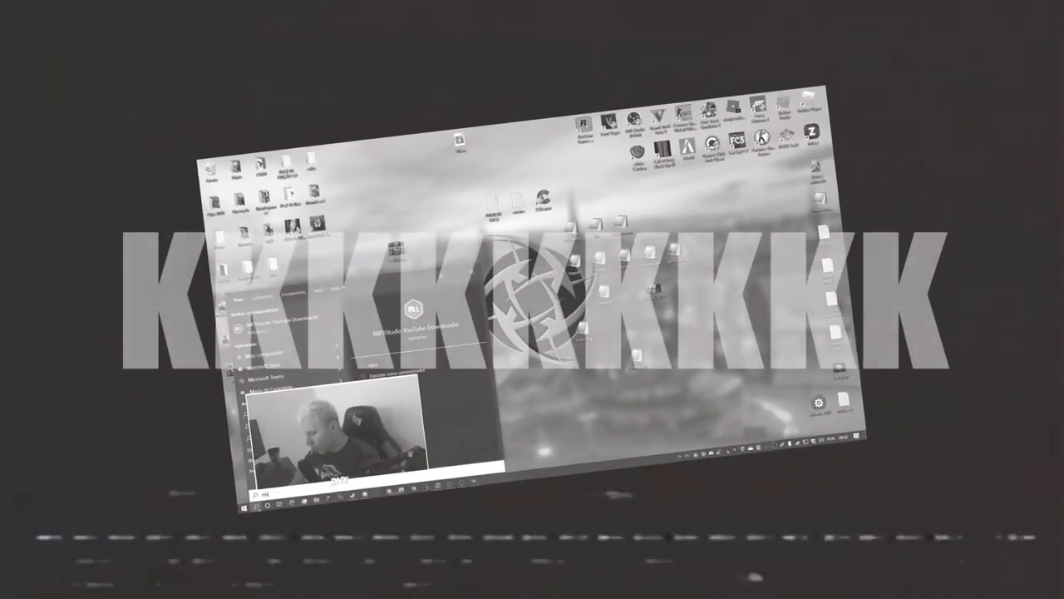
type("mscon")
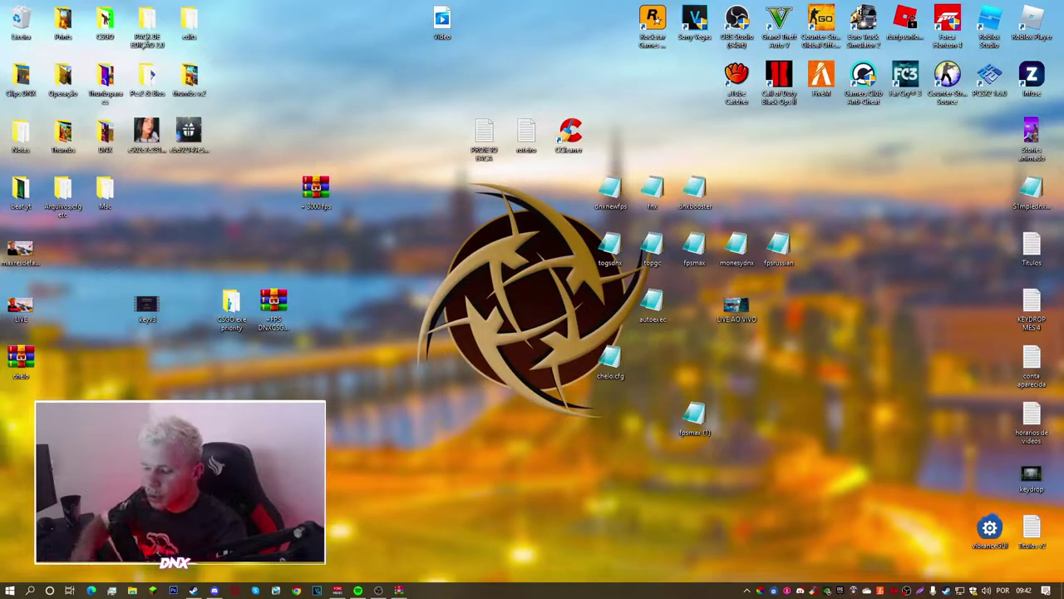
left_click_drag(133, 468, 419, 357)
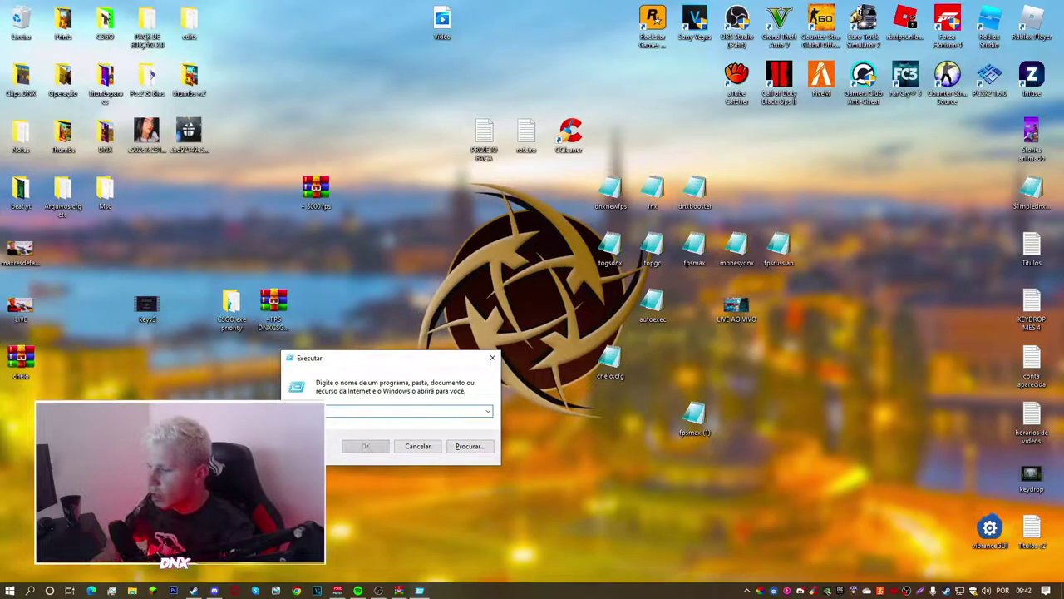
Run msconfig to open System Configuration and hide all Microsoft services in its services list.
type("mscon")
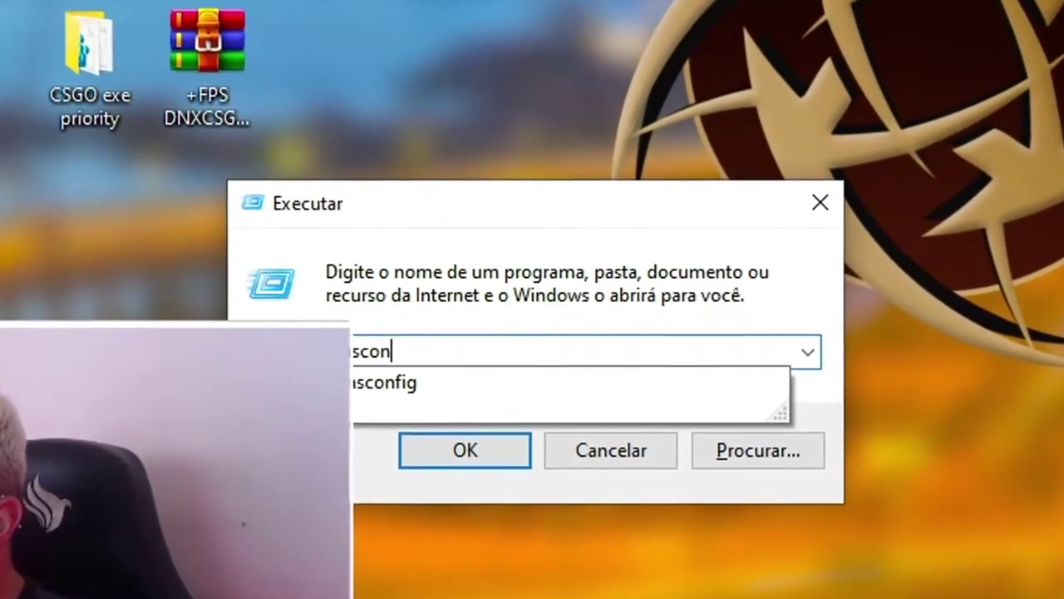
type("fig")
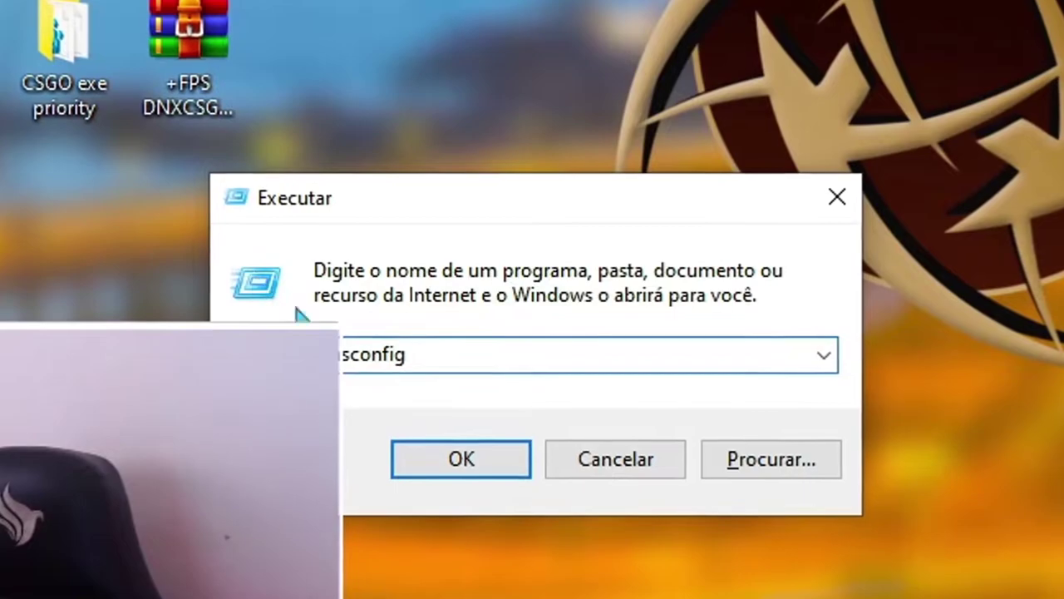
left_click(455, 467)
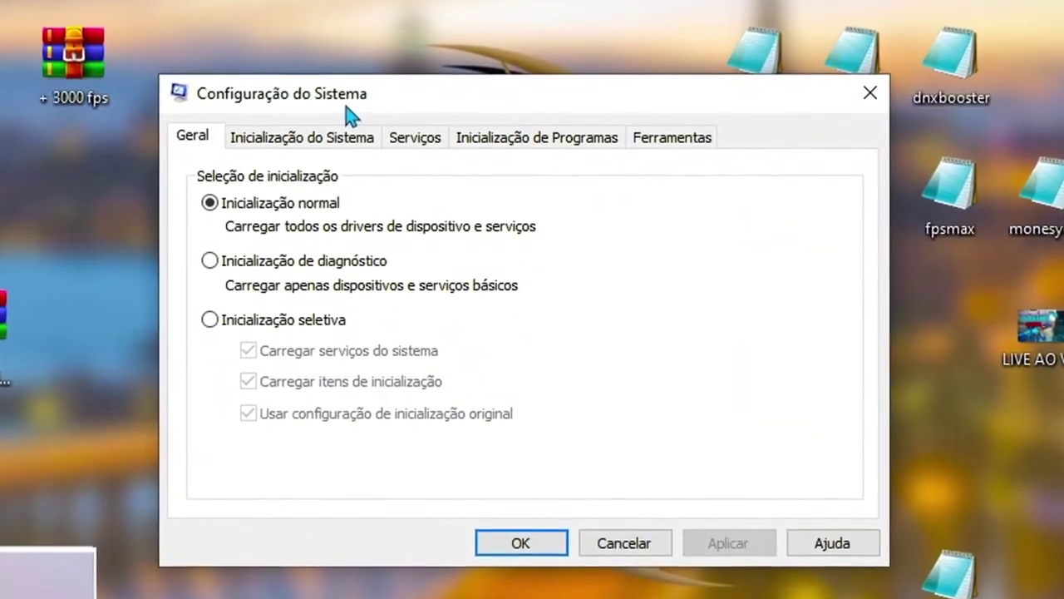
left_click(416, 140)
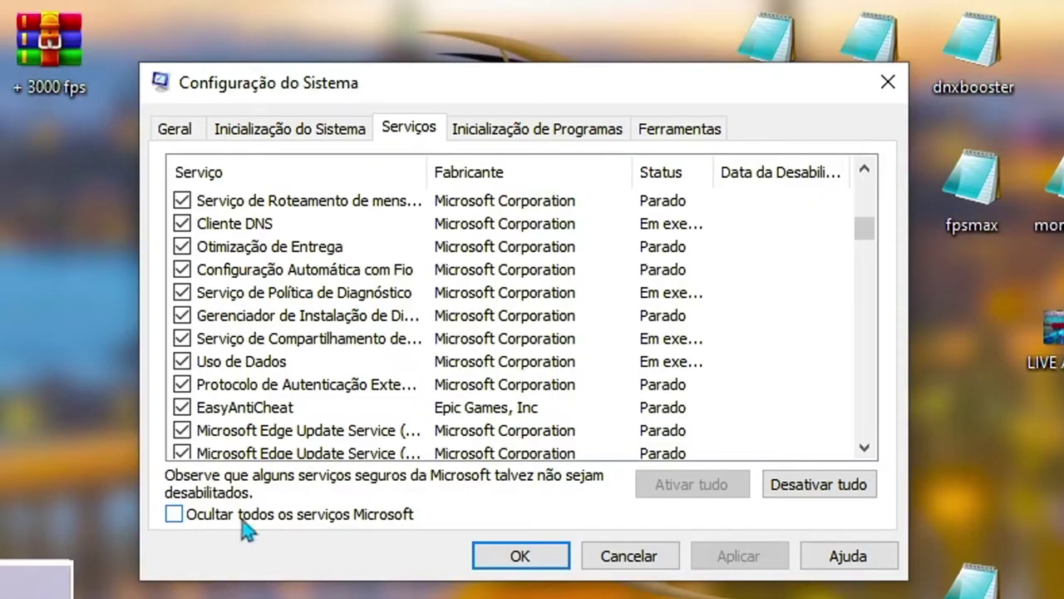
left_click(321, 521)
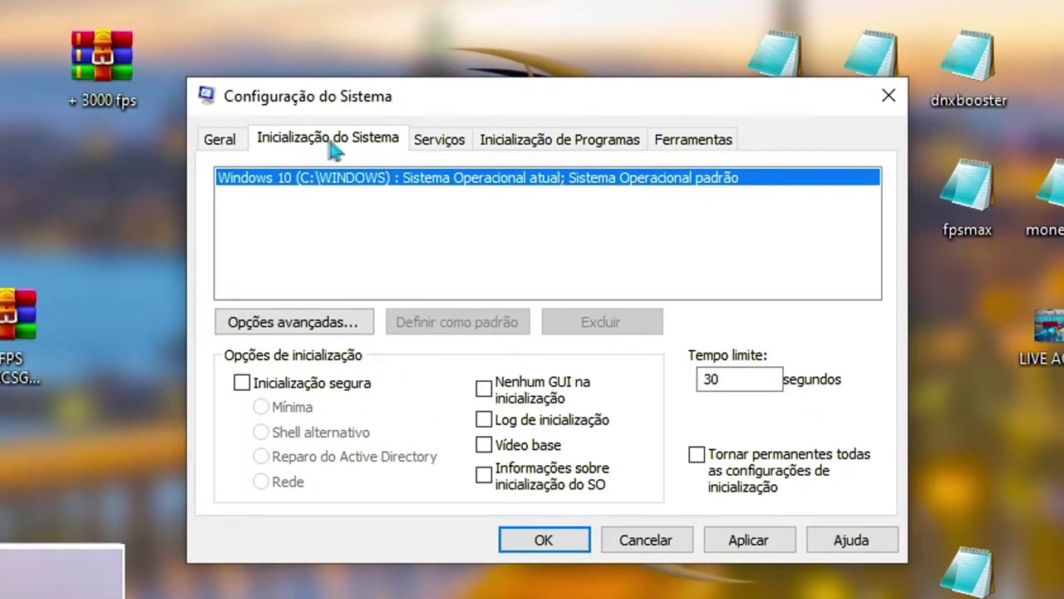
Set the advanced boot options to 8 processors and 16384 maximum memory, and exit System Configuration without restarting.
left_click(293, 323)
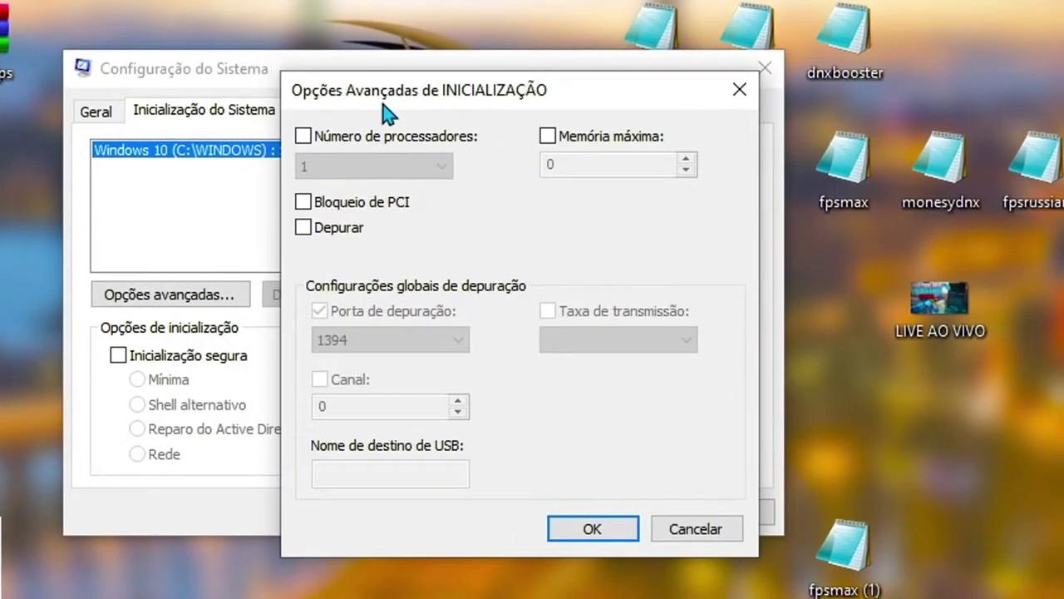
left_click_drag(384, 105, 354, 110)
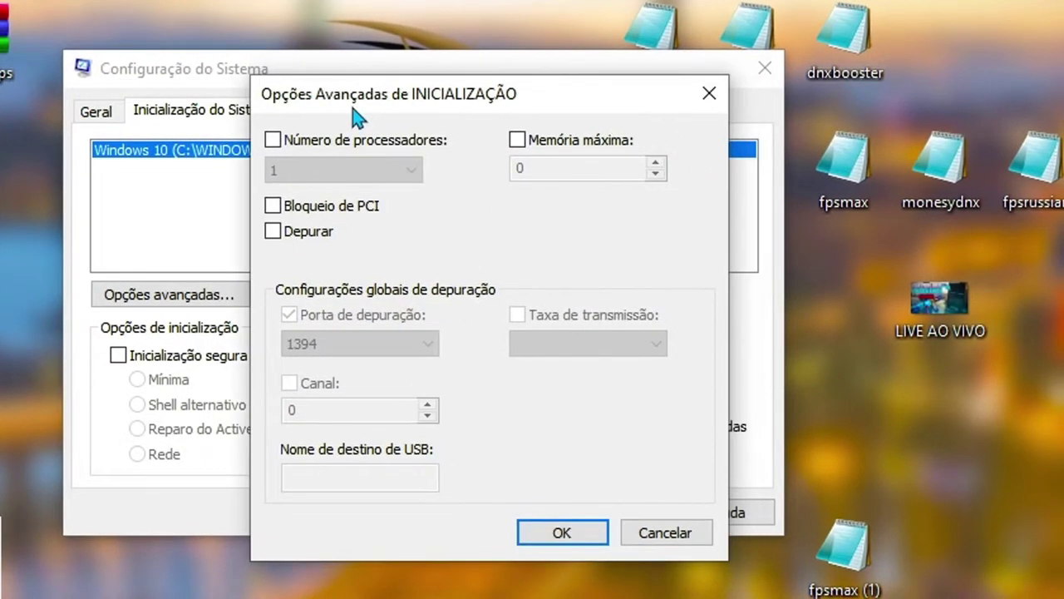
left_click(306, 166)
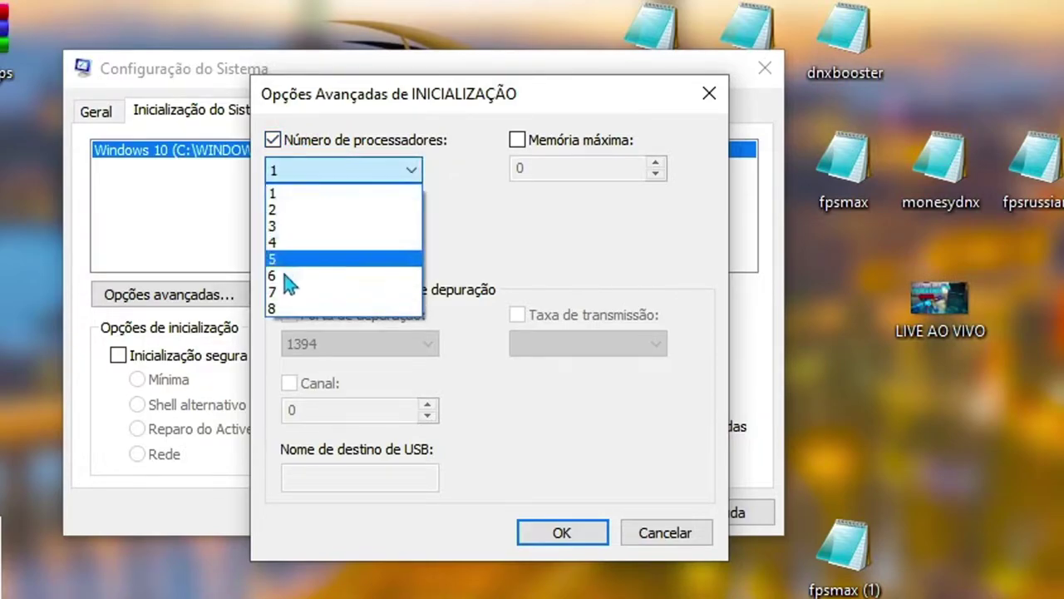
left_click(286, 309)
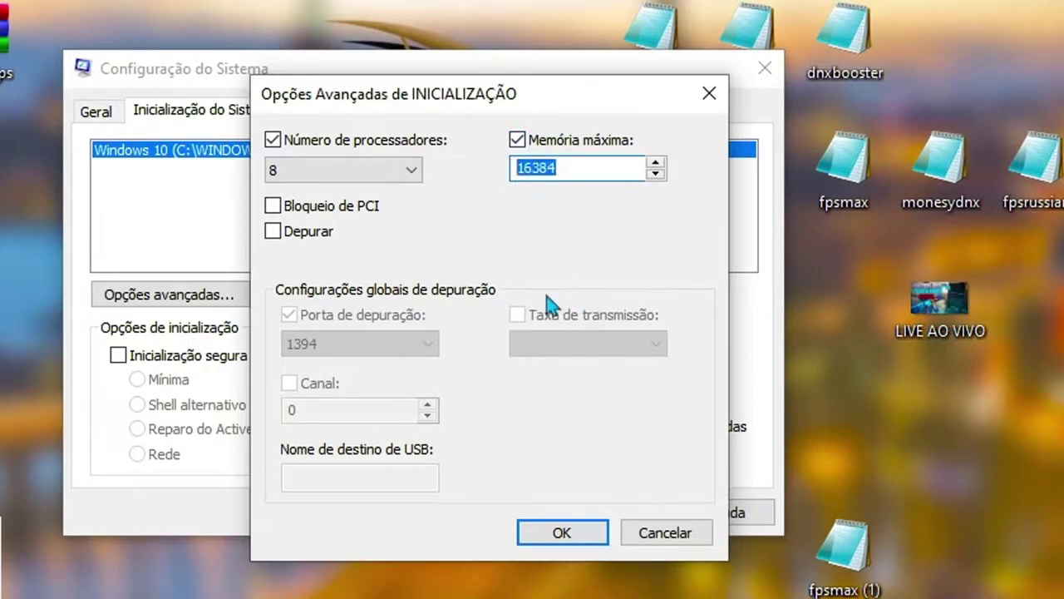
left_click(561, 529)
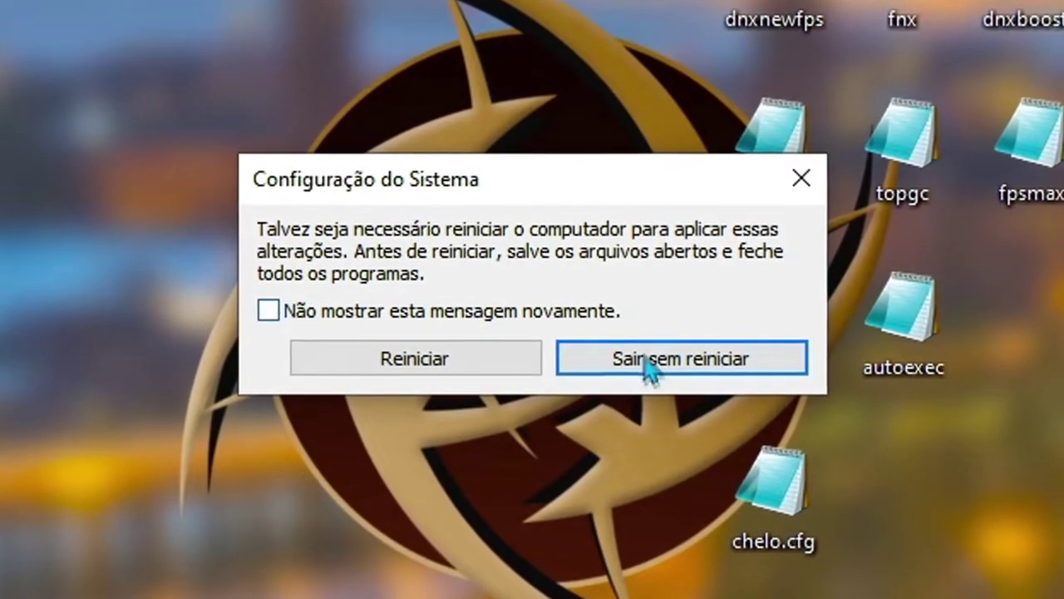
left_click(687, 372)
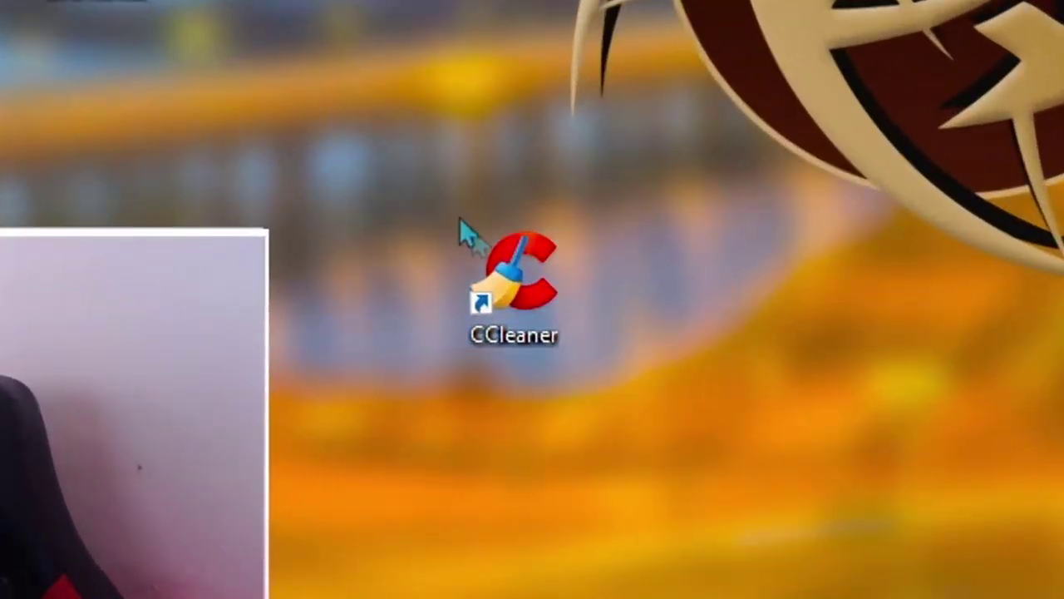
Switch to CCleaner, go through the Driver Updater introduction and scan the drivers.
left_click_drag(641, 402, 661, 422)
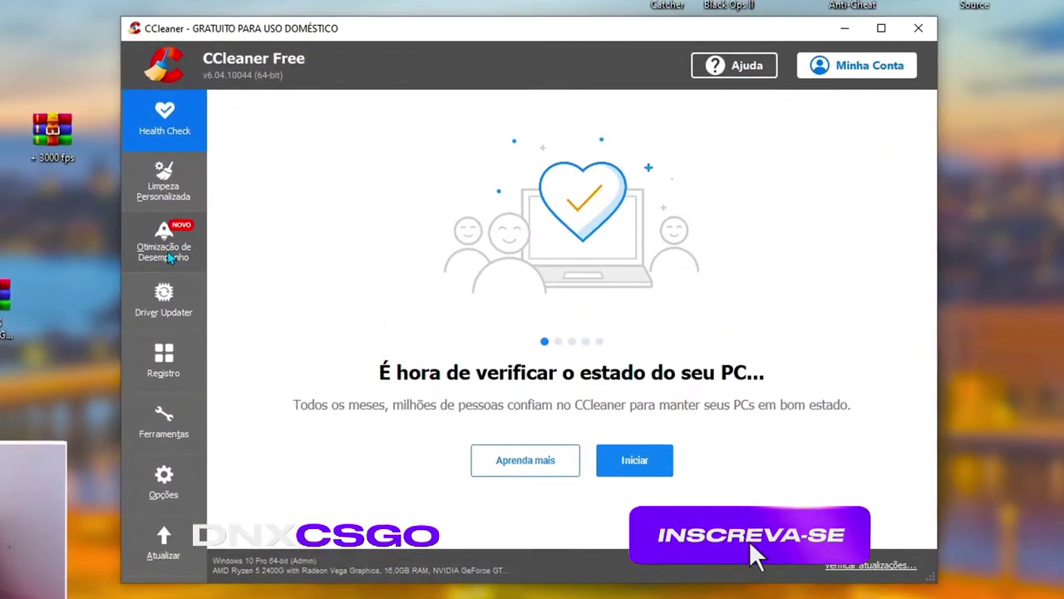
left_click(174, 316)
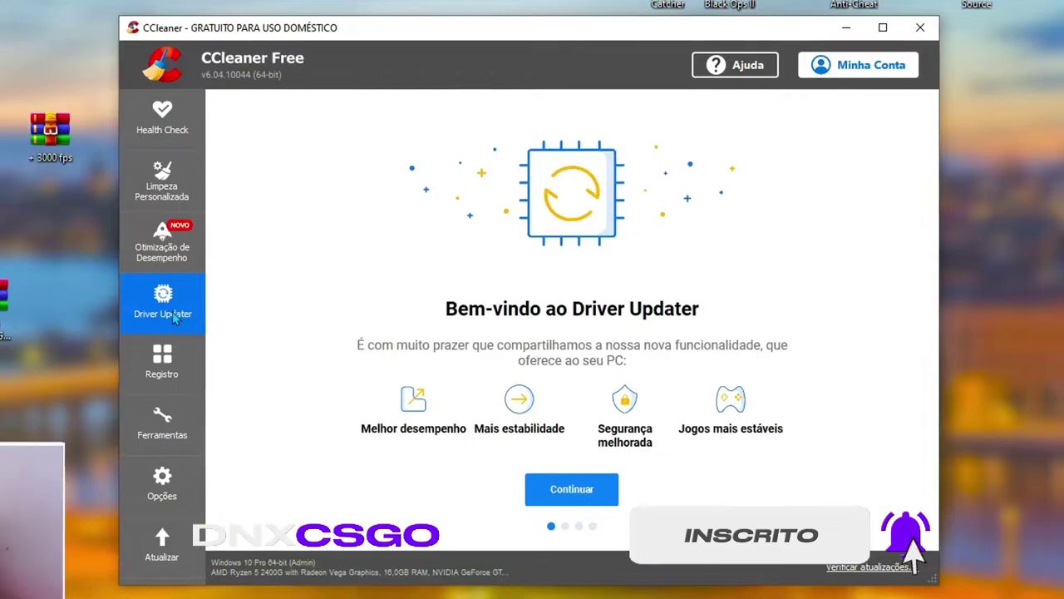
left_click(590, 495)
left_click(493, 509)
left_click(592, 499)
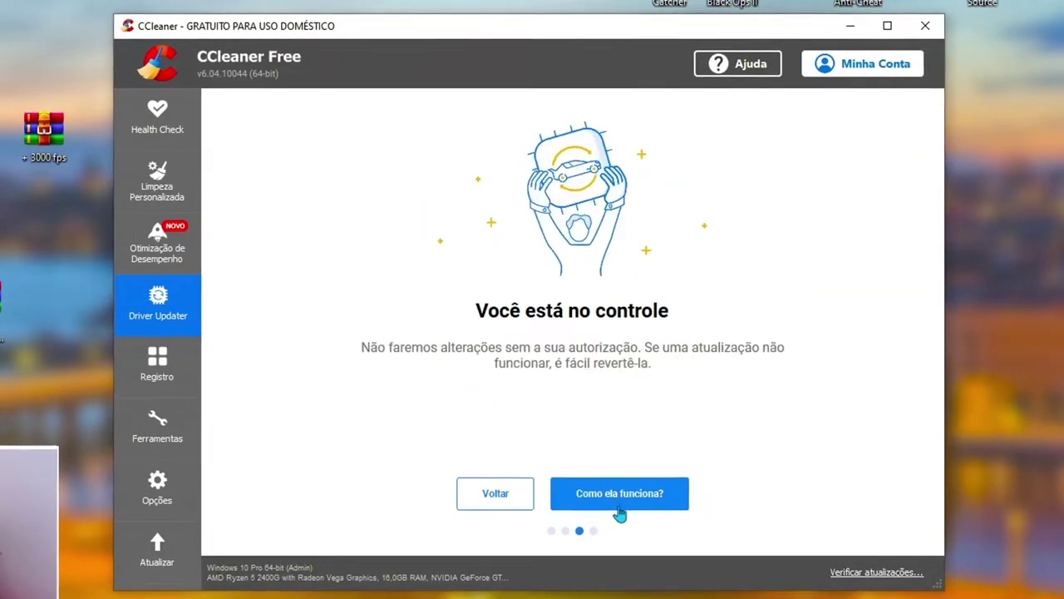
left_click(575, 501)
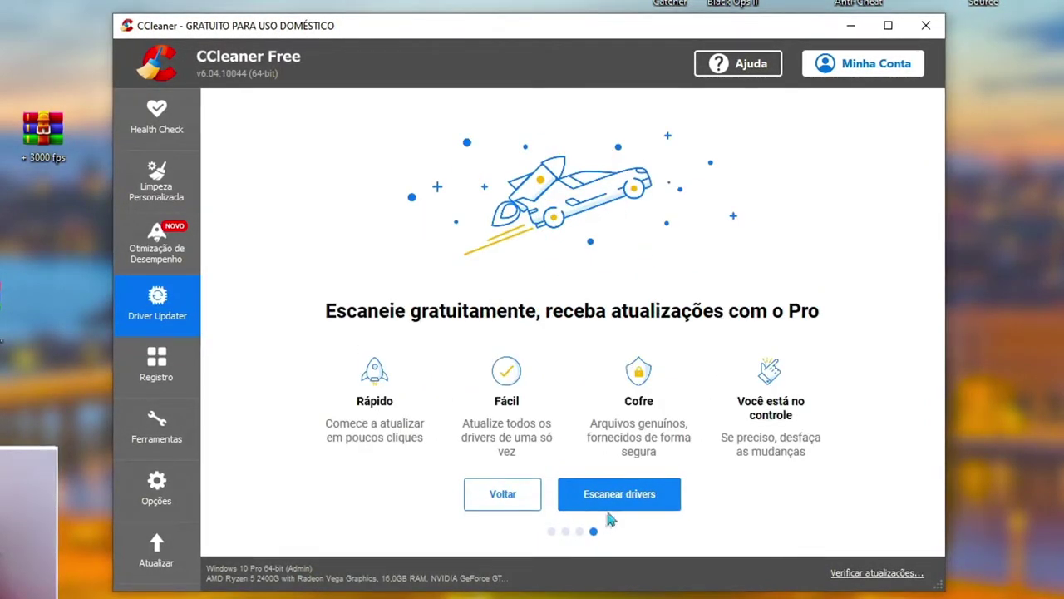
left_click(615, 503)
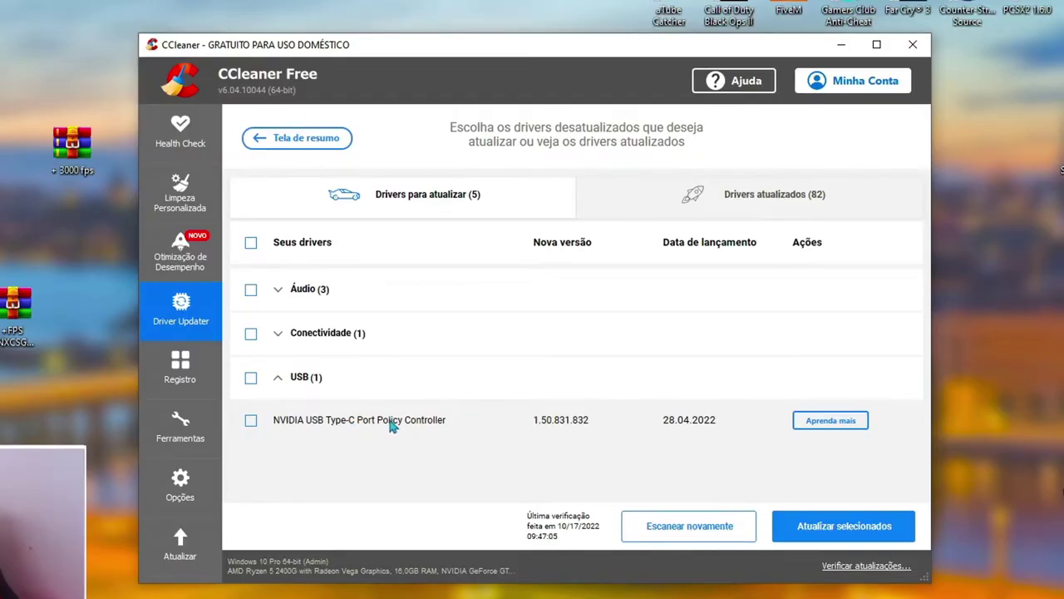
In the custom cleaning, exclude Microsoft Edge's cache, history, cookies, download history, last download location and recently typed URLs.
left_click(181, 193)
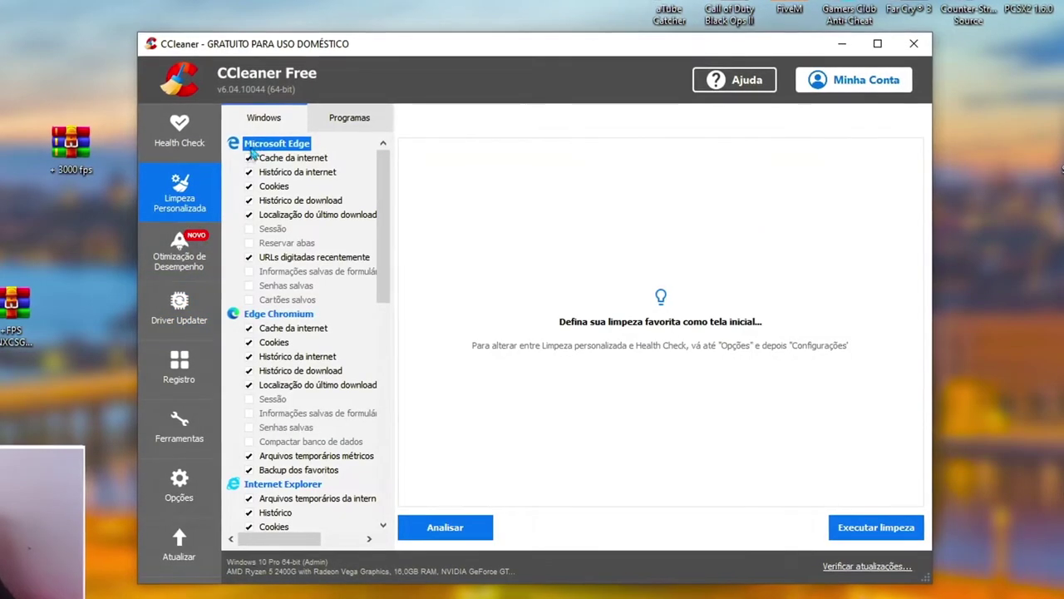
left_click(248, 157)
left_click(247, 171)
left_click(248, 186)
left_click(248, 200)
left_click(248, 214)
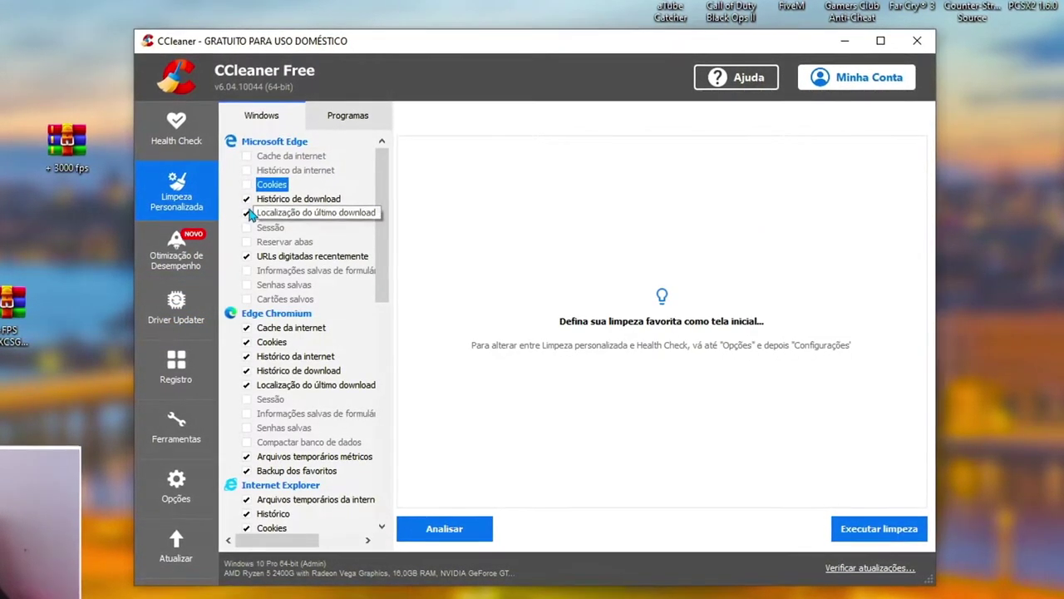
left_click(247, 255)
Exclude the selected Edge Chromium items from the custom cleaning.
scroll(299, 332, "down", 3)
left_click(246, 199)
left_click(246, 227)
left_click(243, 211)
left_click(244, 240)
left_click(243, 255)
left_click(244, 327)
left_click(243, 340)
Exclude the Internet Explorer items and the old Prefetch data from the custom cleaning.
scroll(333, 300, "down", 8)
scroll(250, 275, "up", 5)
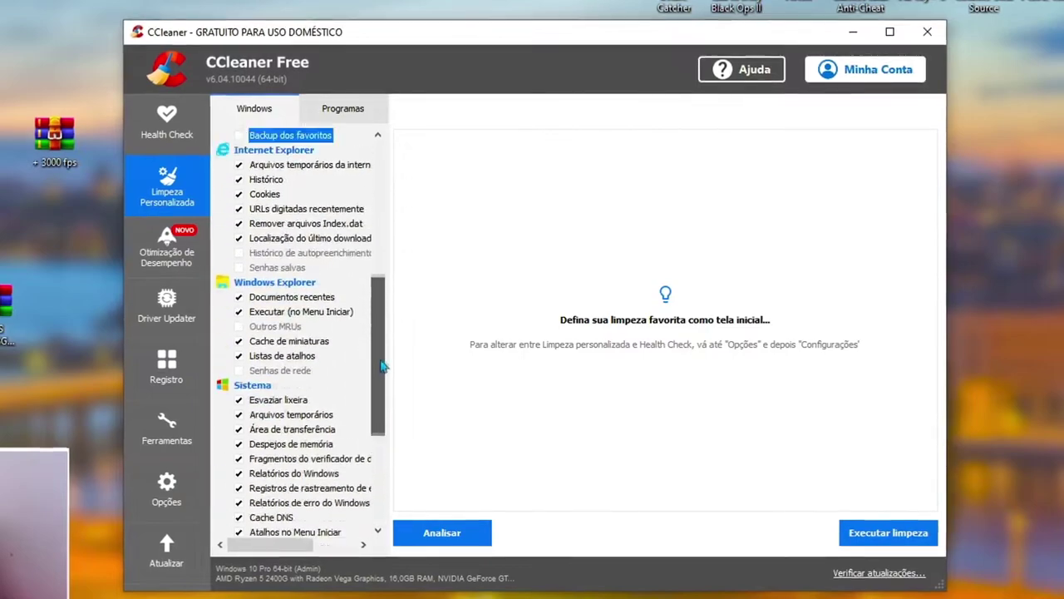
left_click(238, 267)
left_click(239, 252)
left_click(239, 237)
left_click(238, 208)
left_click(239, 194)
left_click(239, 223)
left_click_drag(376, 309, 374, 413)
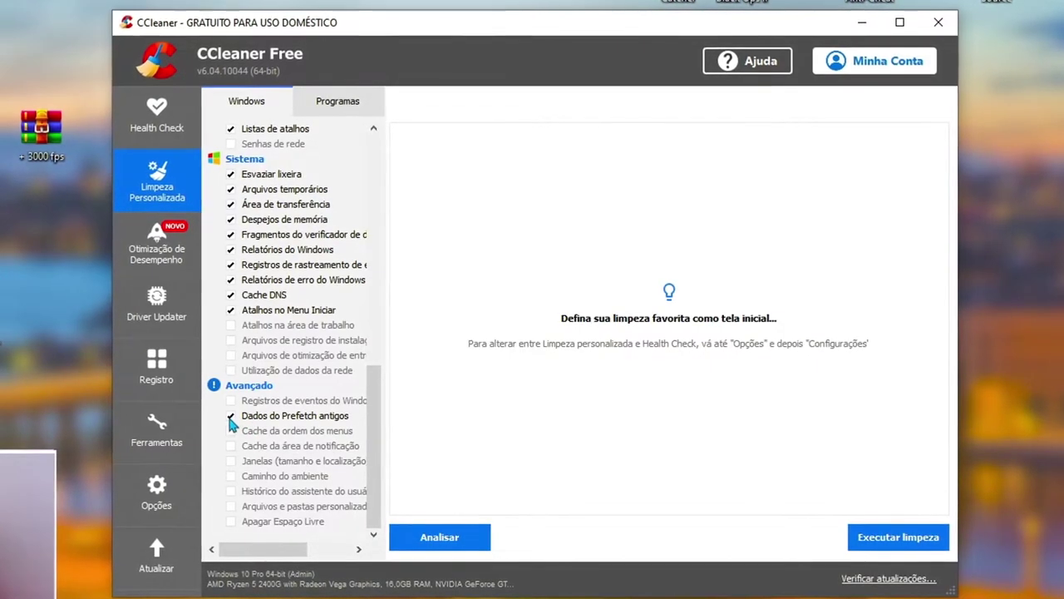
left_click_drag(385, 407, 374, 360)
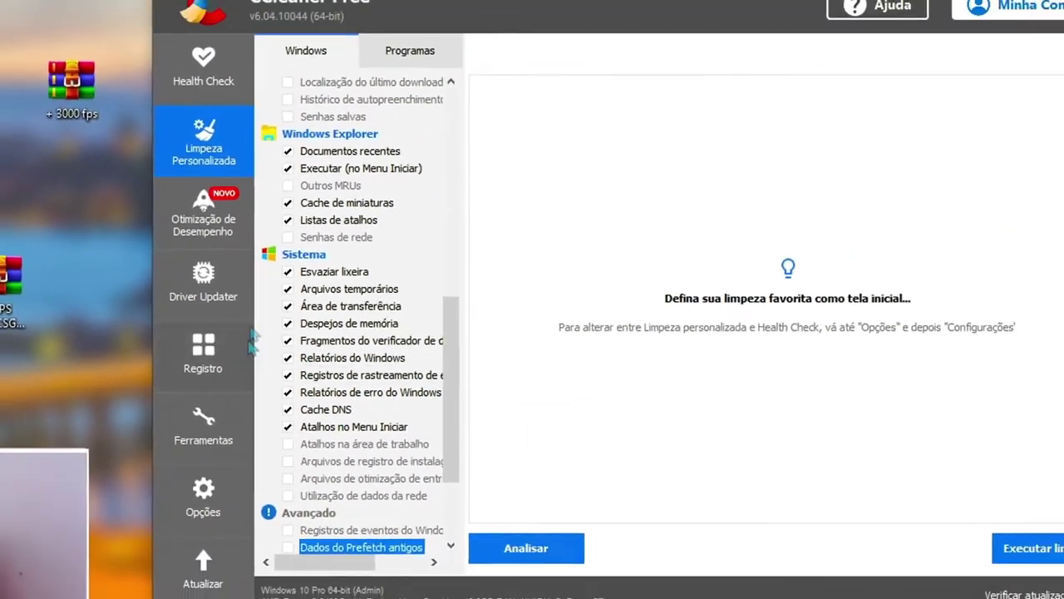
Analyse the selected items, agreeing to close Spotify, and clean the listed files with the deletion confirmation disabled for future runs.
left_click(515, 548)
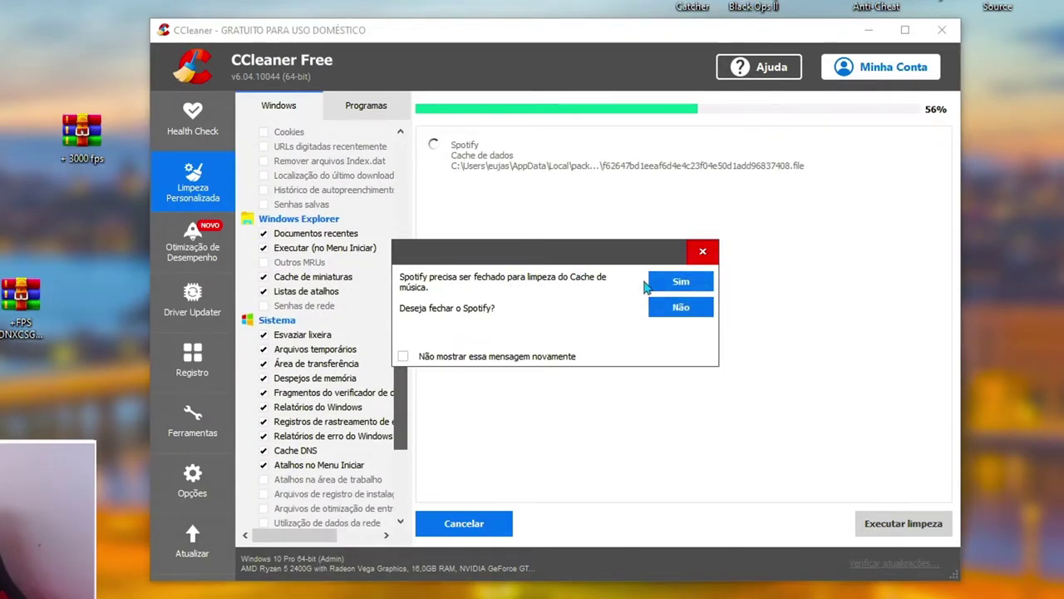
left_click(681, 283)
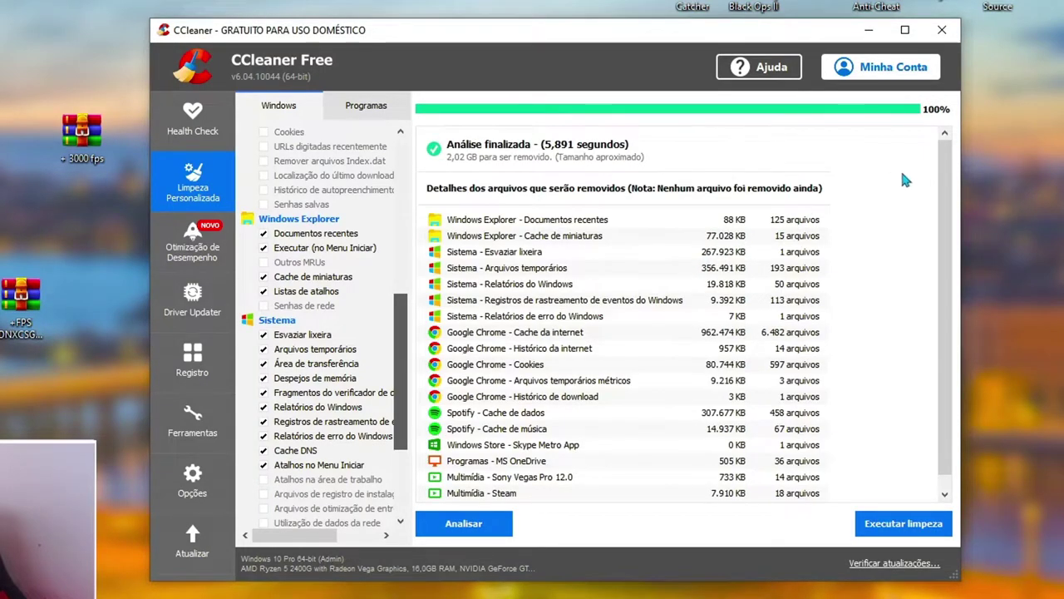
left_click_drag(944, 182, 945, 235)
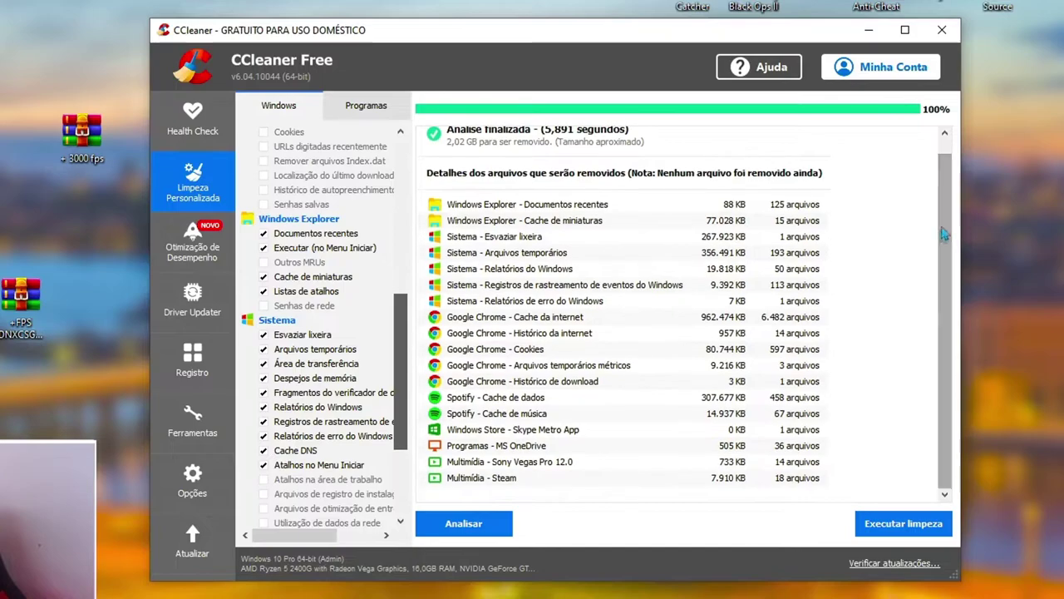
left_click(721, 400)
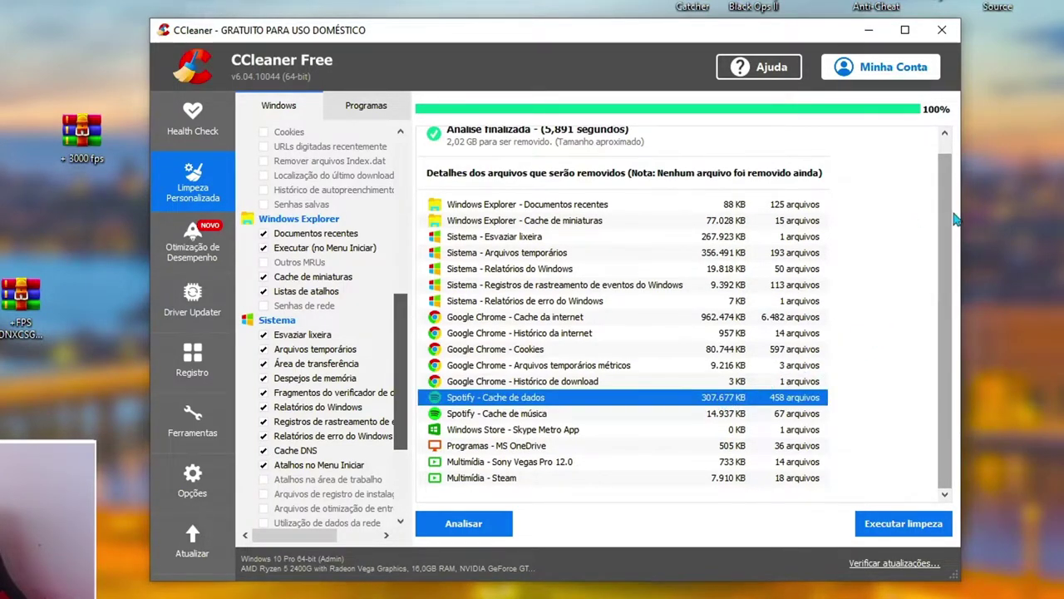
left_click(874, 522)
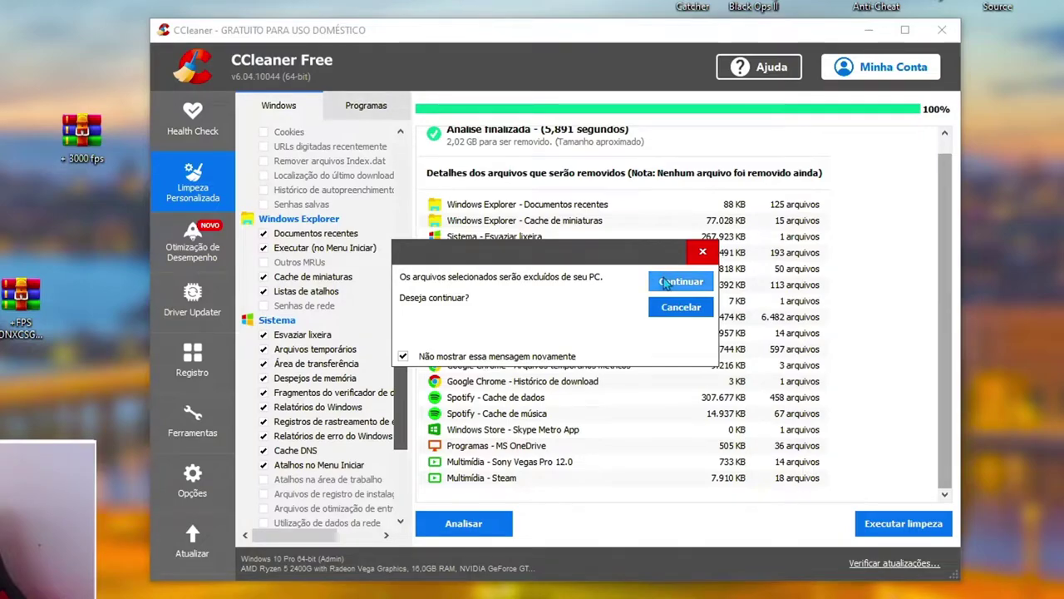
left_click(674, 282)
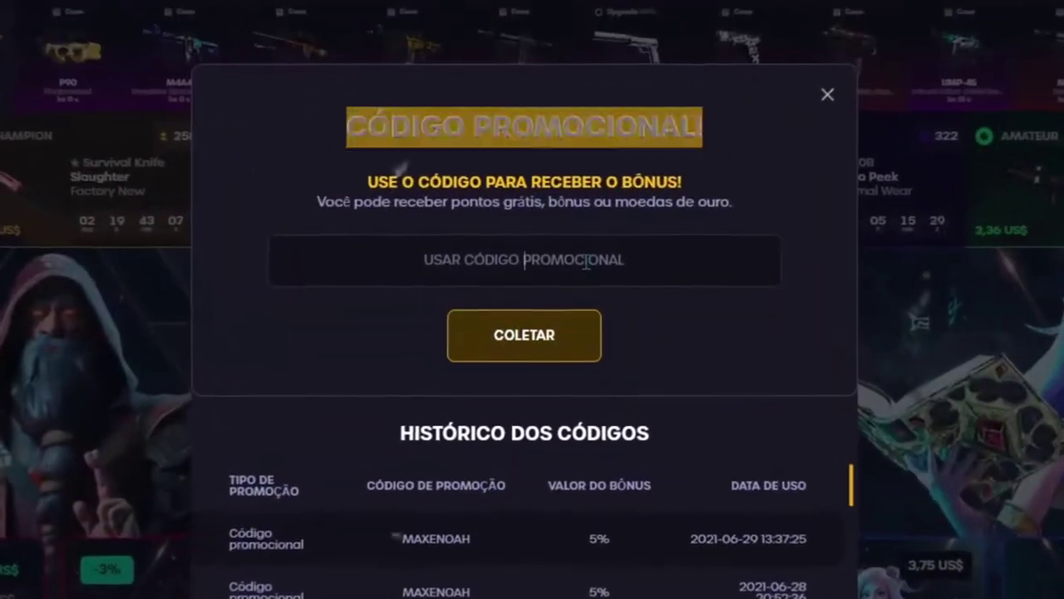
Switch to the promotional code page and enter the code DNXCSGO for the bonus.
type("DNXCSGO")
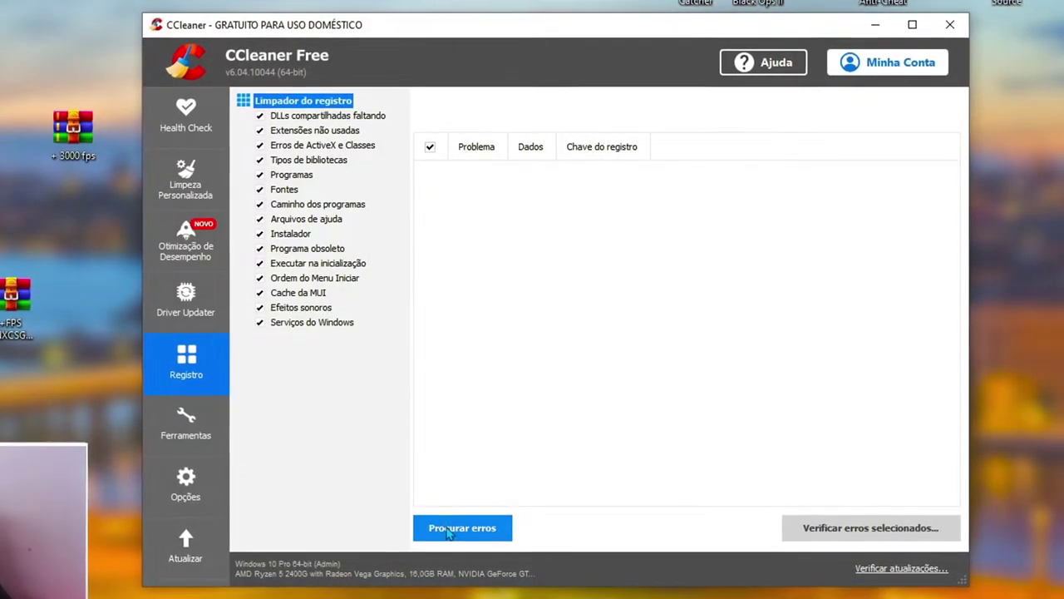
Scan the registry for errors, review the results, and start fixing all selected problems without making a registry backup.
left_click(449, 531)
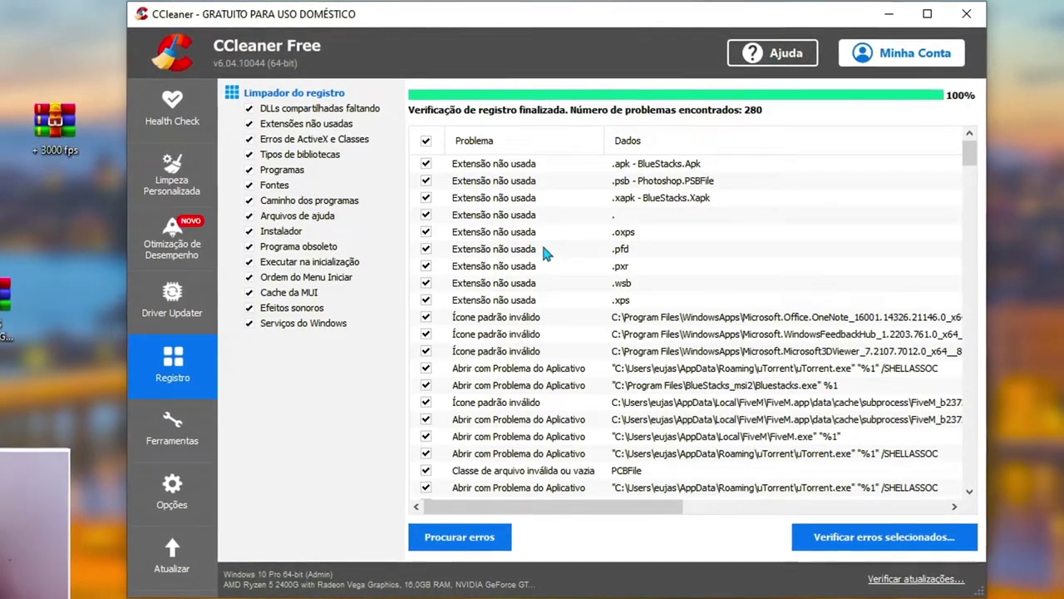
left_click_drag(983, 172, 962, 501)
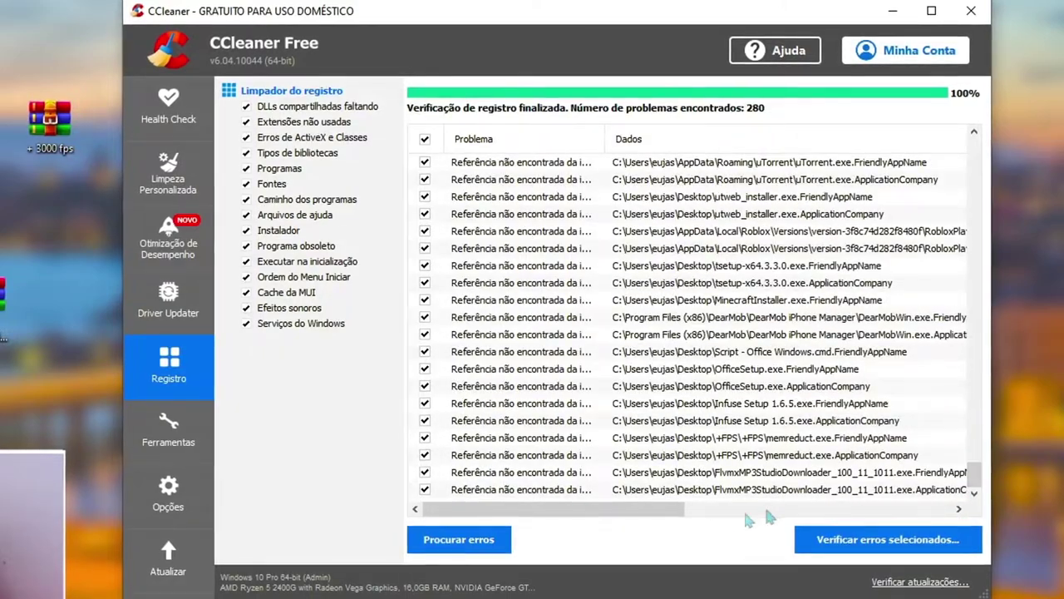
left_click(843, 542)
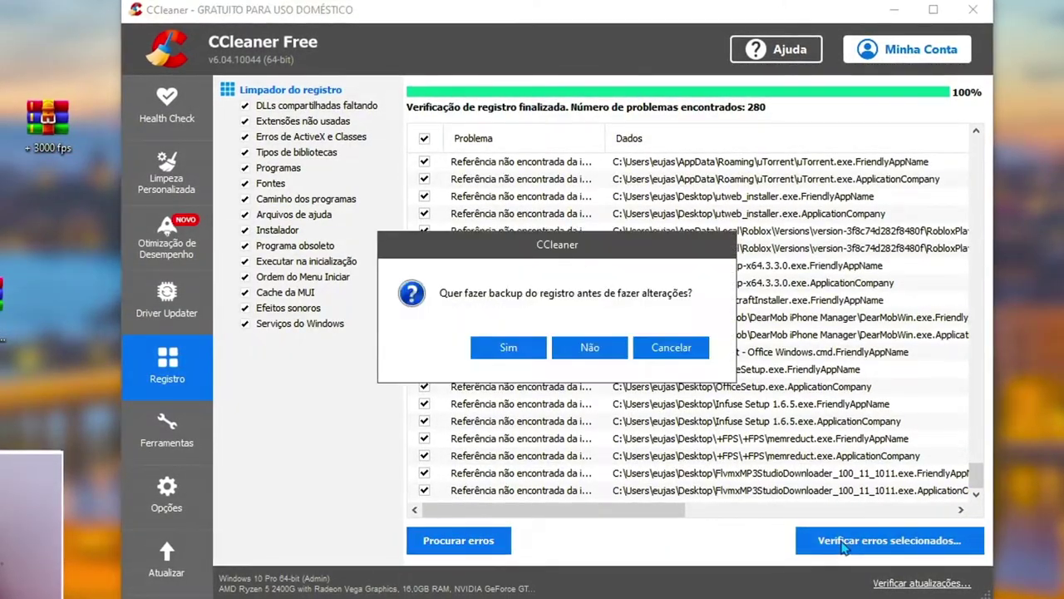
left_click(590, 347)
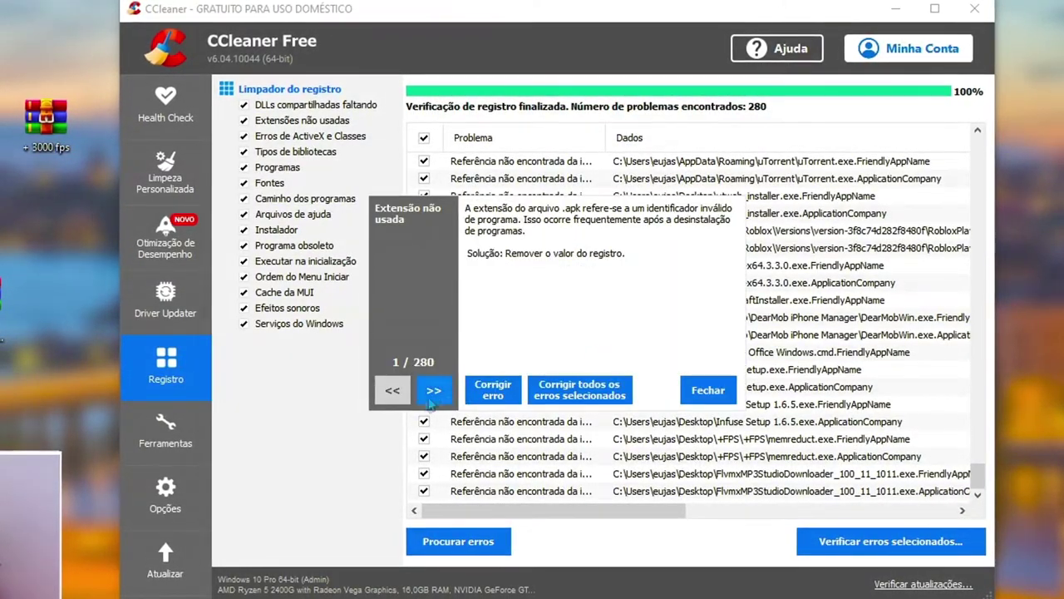
Correct the registry errors one after another, starting with the unused .apk file extension.
left_click(483, 393)
left_click(483, 393)
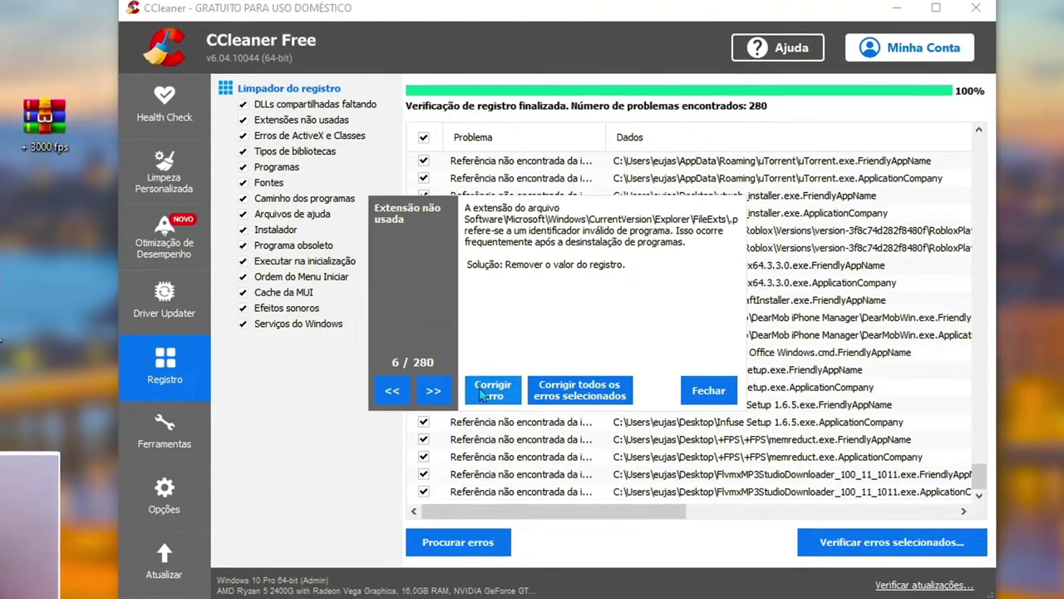
left_click(483, 393)
left_click(483, 394)
left_click(483, 393)
left_click(483, 393)
left_click(483, 393)
left_click(483, 393)
left_click(483, 393)
left_click(483, 393)
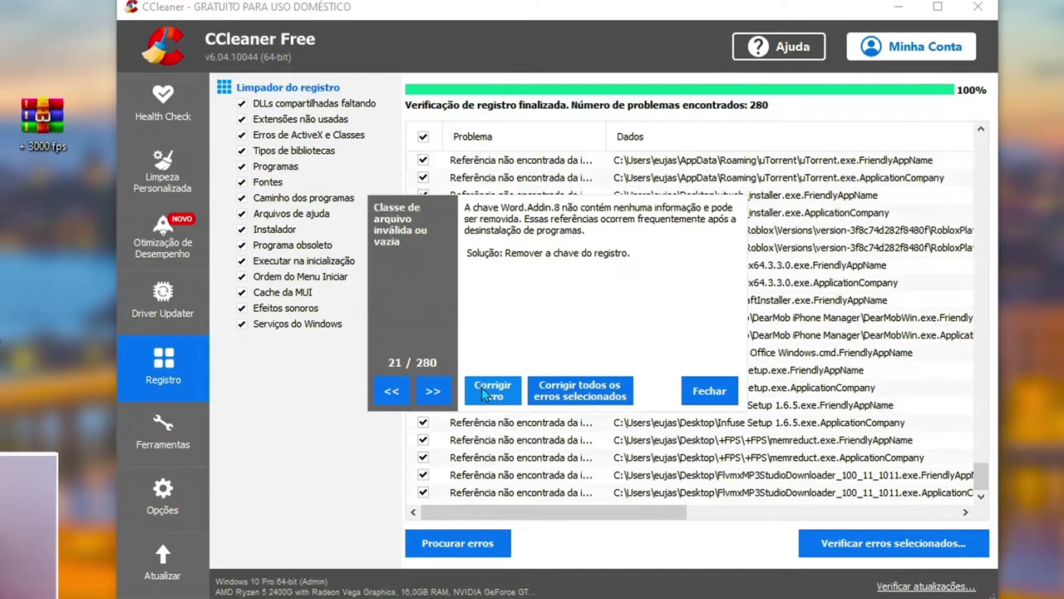
left_click(485, 394)
left_click(485, 394)
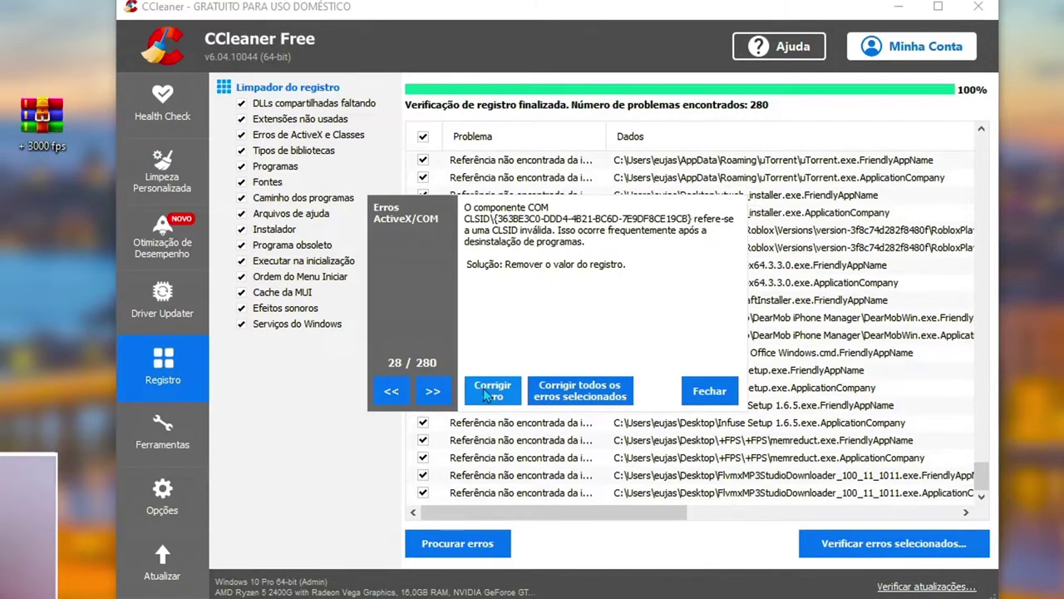
left_click(491, 394)
left_click(491, 394)
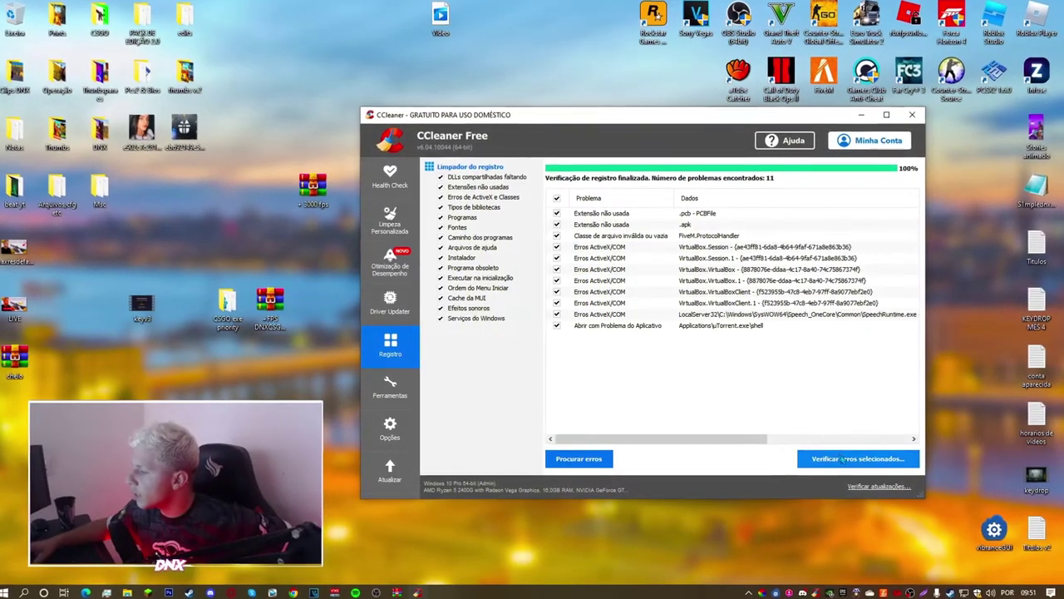
Fix each problem from the new registry scan individually, declining the backup, and close the correction dialog.
left_click(860, 458)
left_click(666, 334)
left_click(600, 360)
left_click(600, 360)
left_click(600, 360)
left_click(600, 360)
left_click(601, 360)
left_click(600, 360)
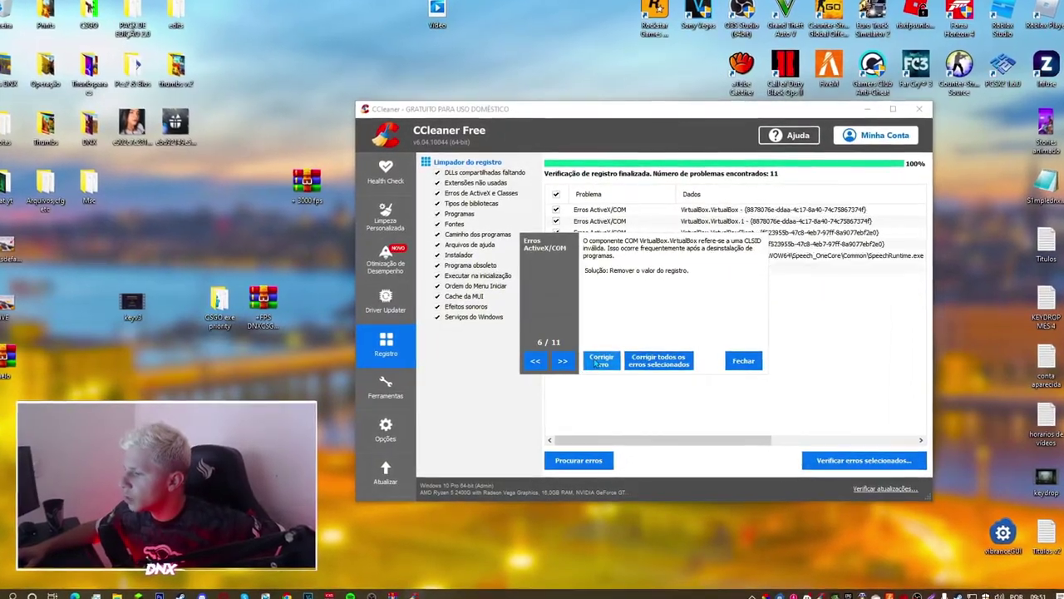
left_click(601, 360)
left_click(600, 360)
left_click(600, 360)
left_click(600, 360)
left_click(600, 360)
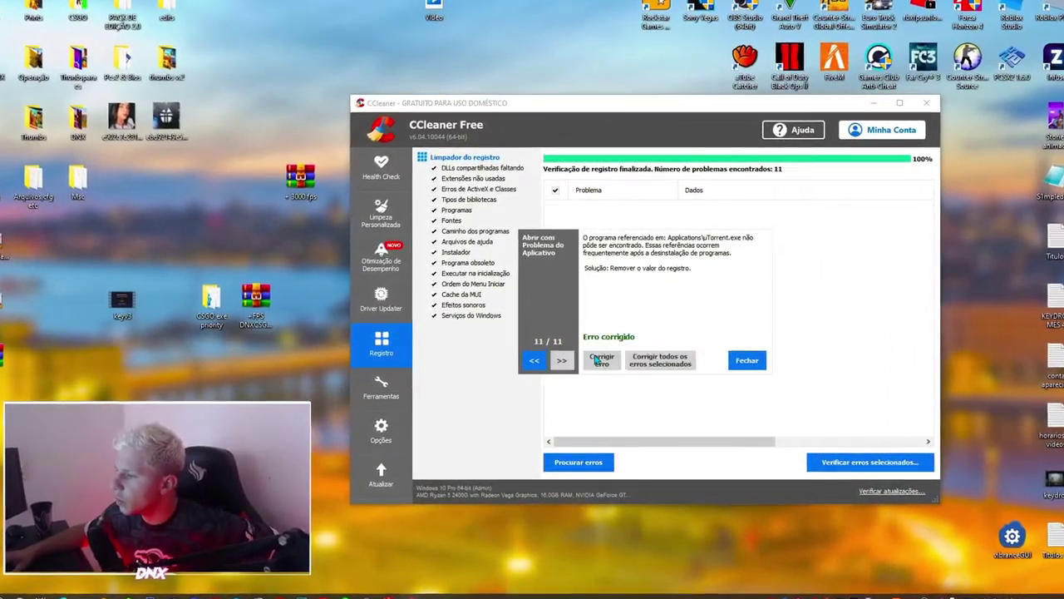
left_click(744, 360)
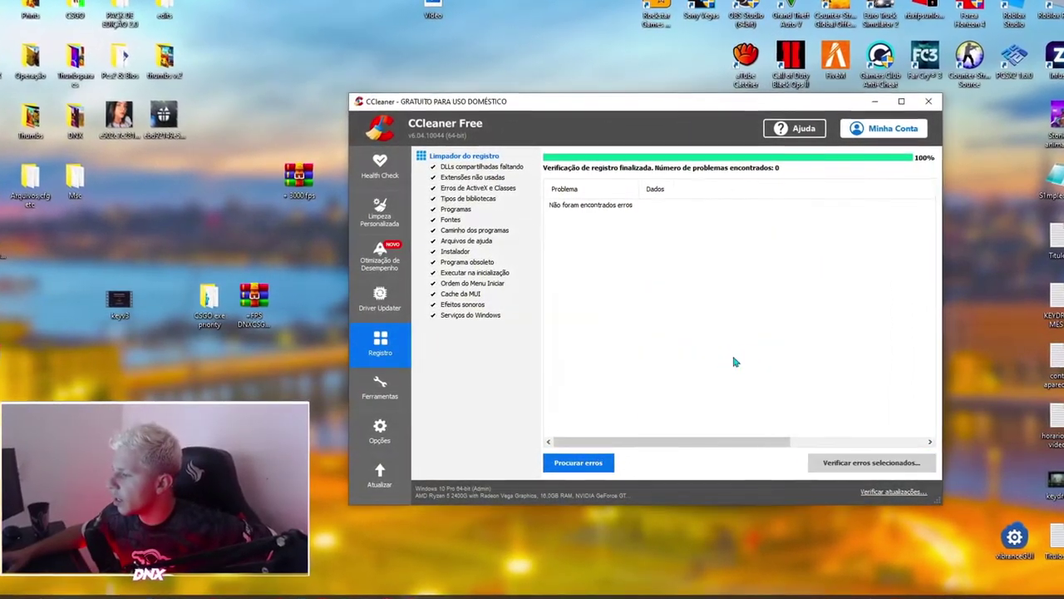
Scan the registry again, correct the SpeechRuntime.exe ActiveX/COM error without a backup, and close the correction dialog.
left_click(578, 462)
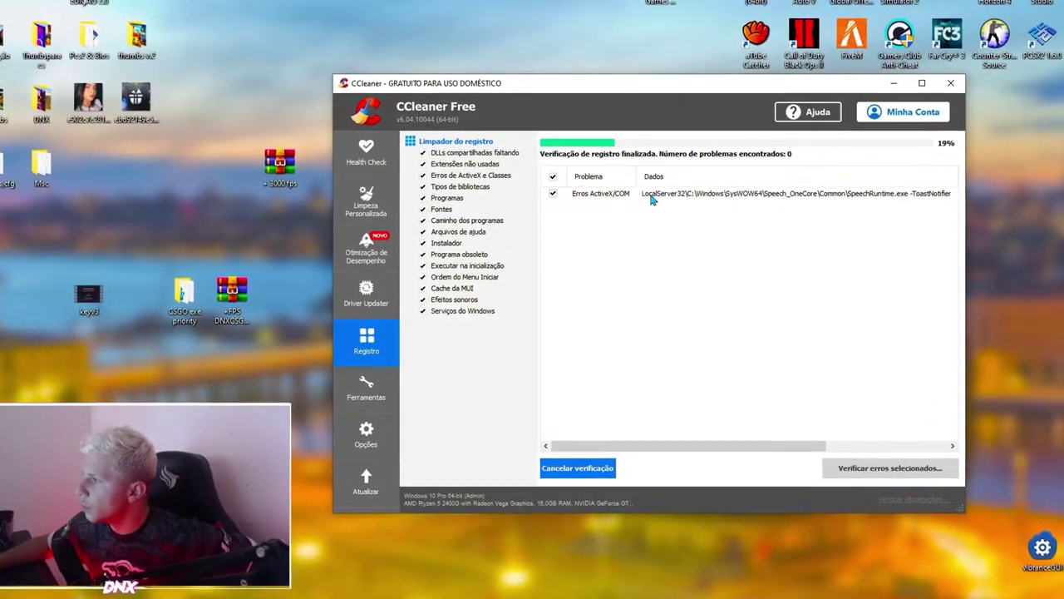
left_click(891, 468)
left_click(674, 330)
left_click(604, 358)
left_click(763, 357)
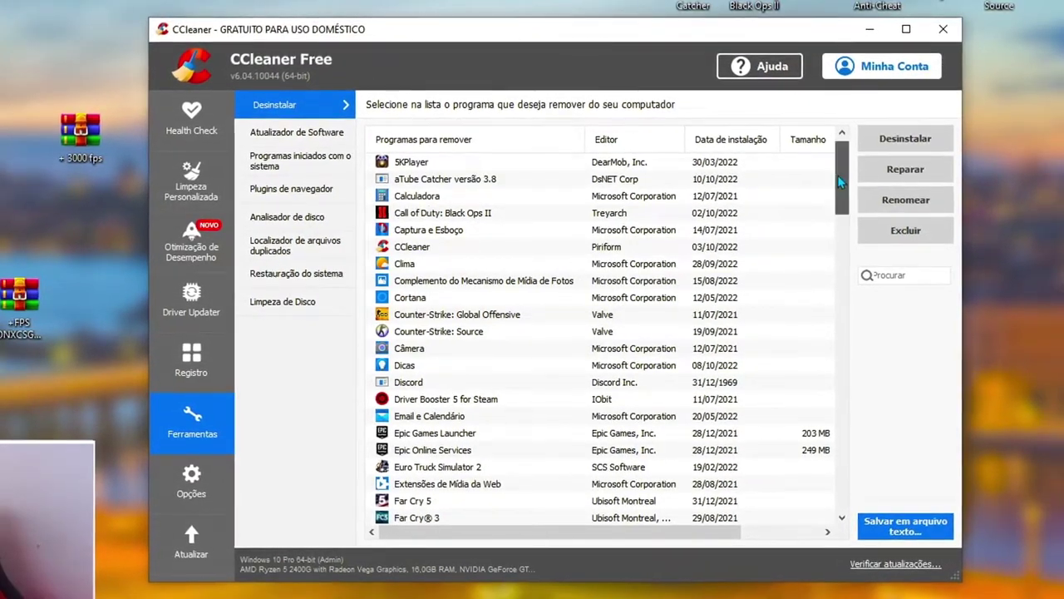
Uninstall Infuse 1.6.5 from the list of installed programs, confirming the removal.
left_click_drag(838, 176, 834, 256)
left_click(394, 332)
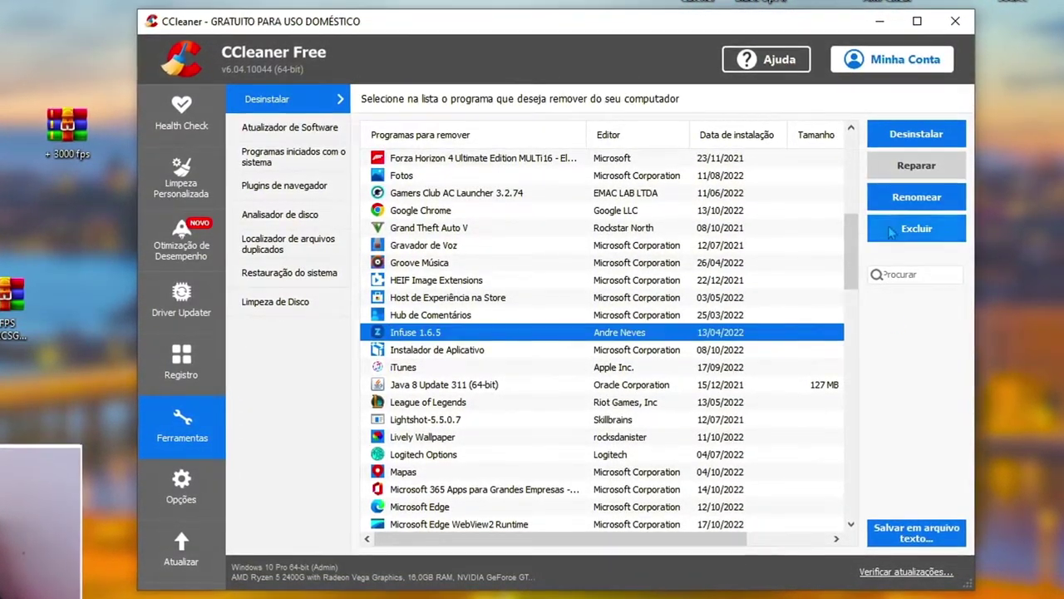
left_click(915, 134)
left_click(395, 337)
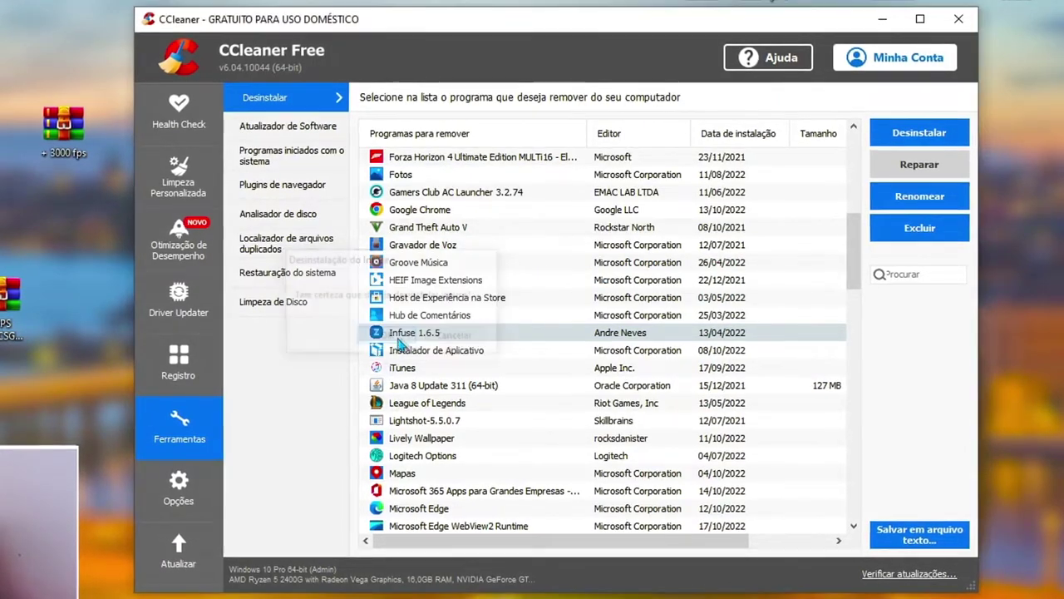